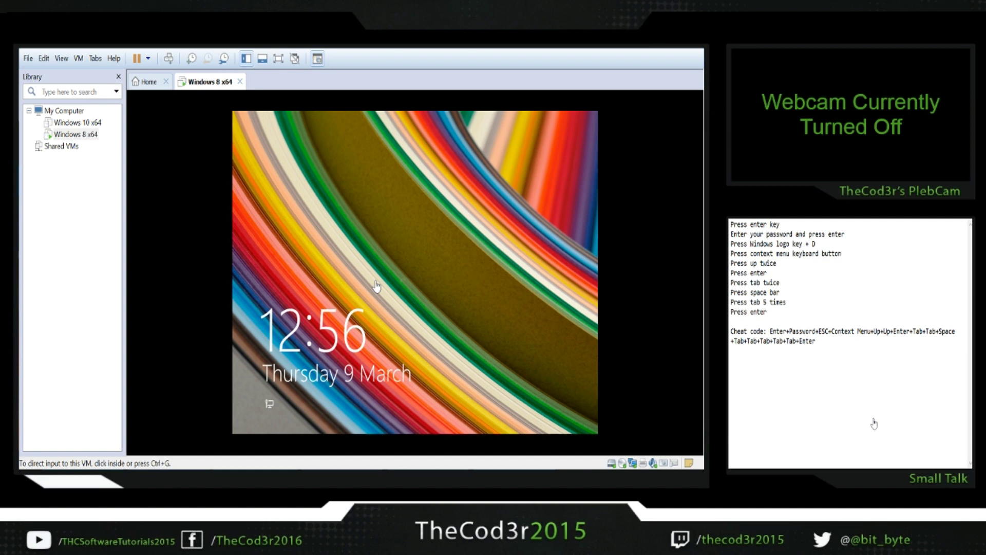
Dismiss the Windows 8 guest's lock screen and sign in with the account password.
left_click(397, 298)
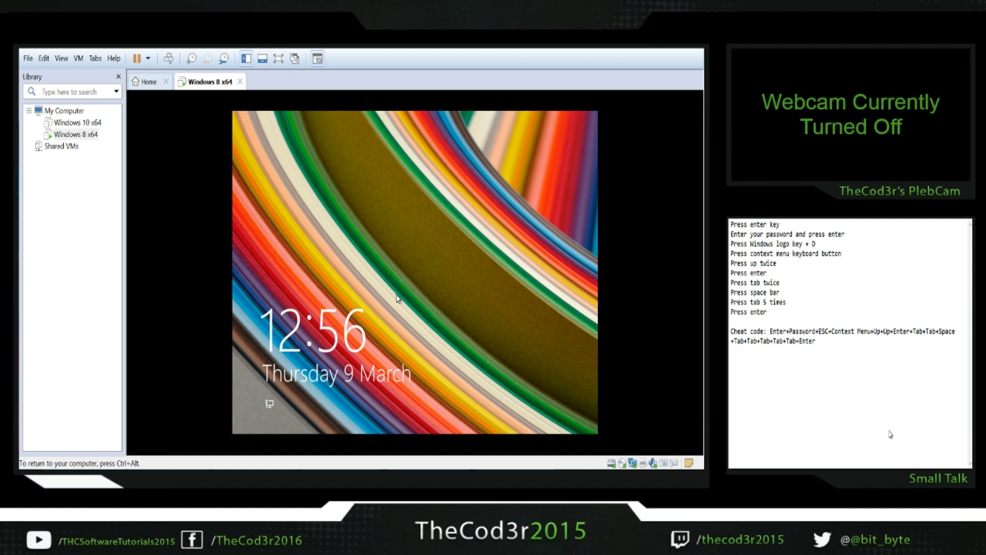
key("Return")
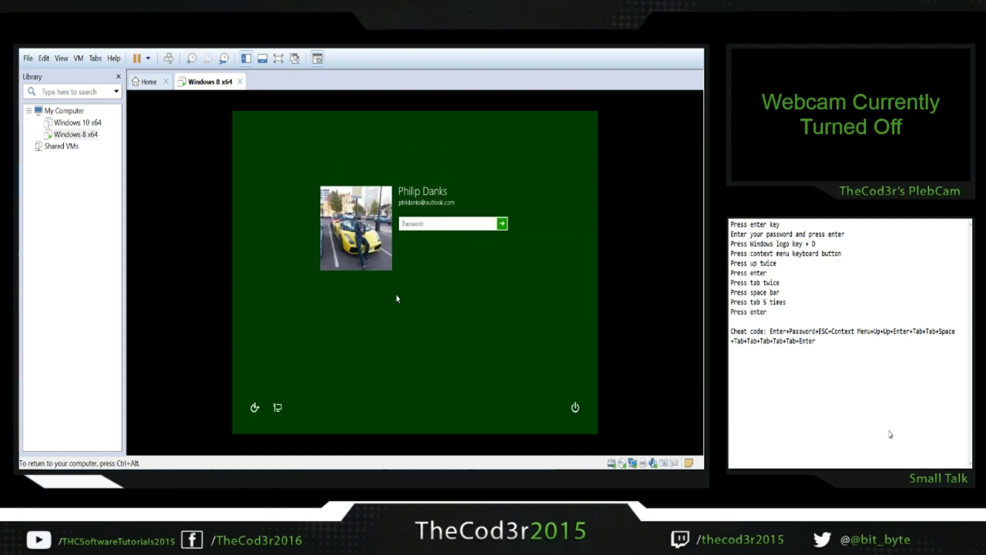
type("********")
type("*****")
key("Return")
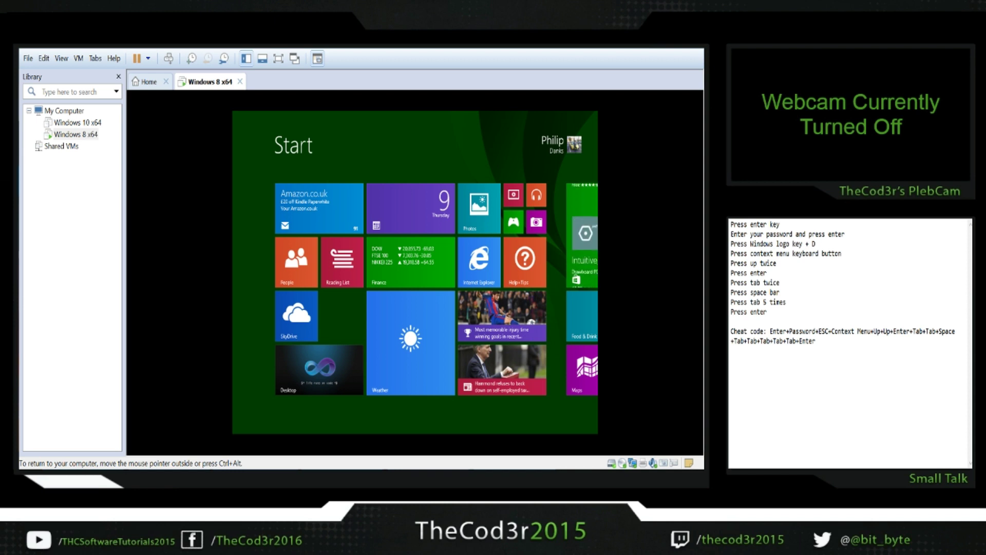
Switch the Windows 8 guest from the Start screen to the desktop with Windows+D.
key("super+d")
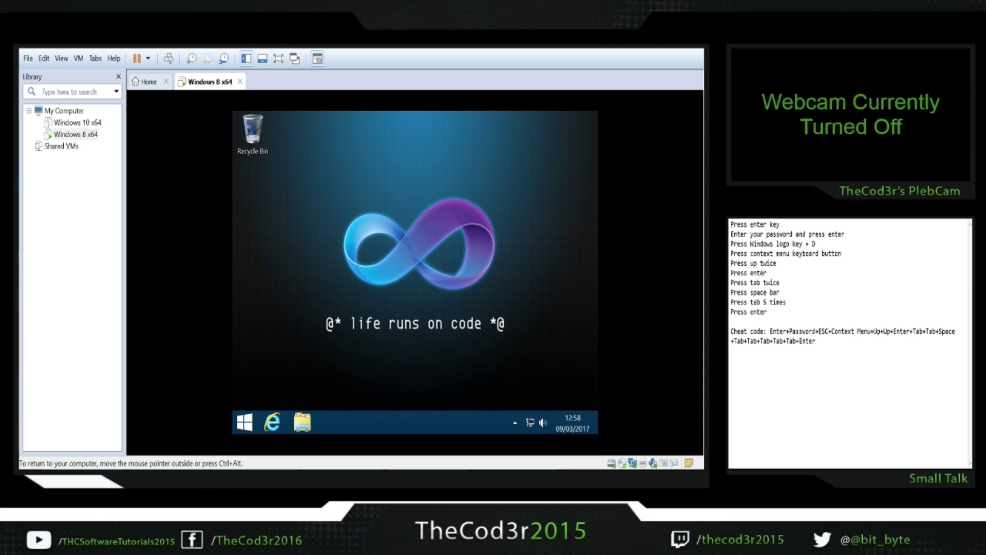
Open Screen resolution from the desktop context menu using only the keyboard.
key("Menu")
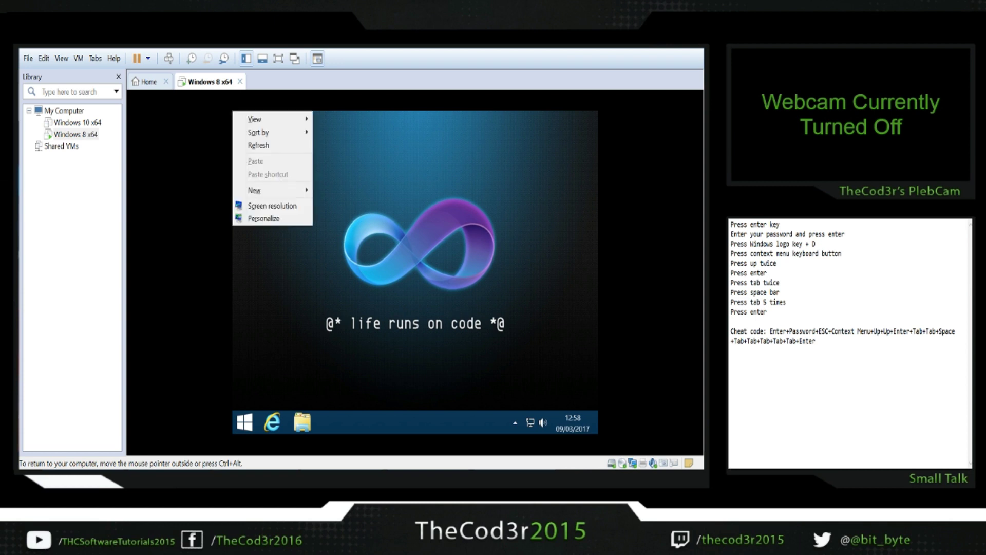
key("Up")
key("Up")
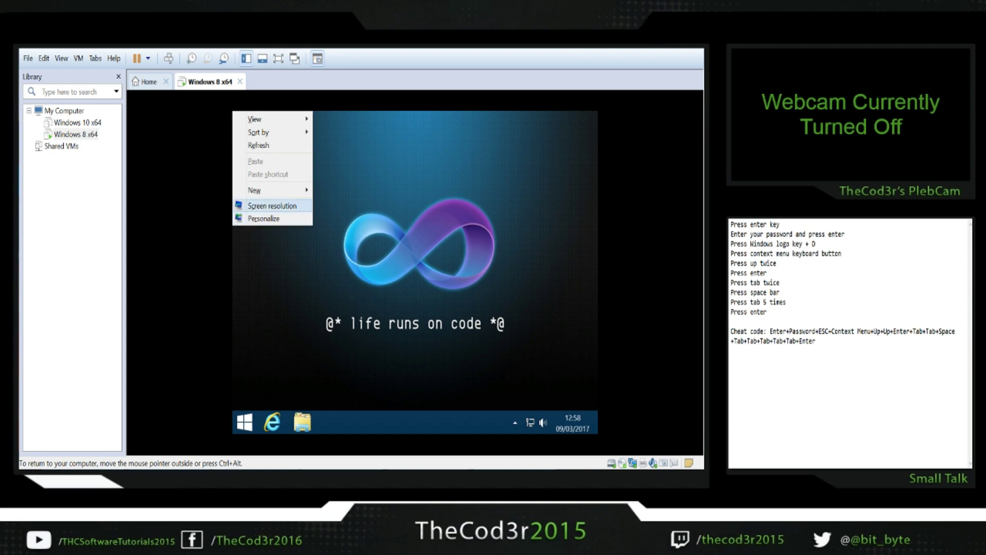
key("Return")
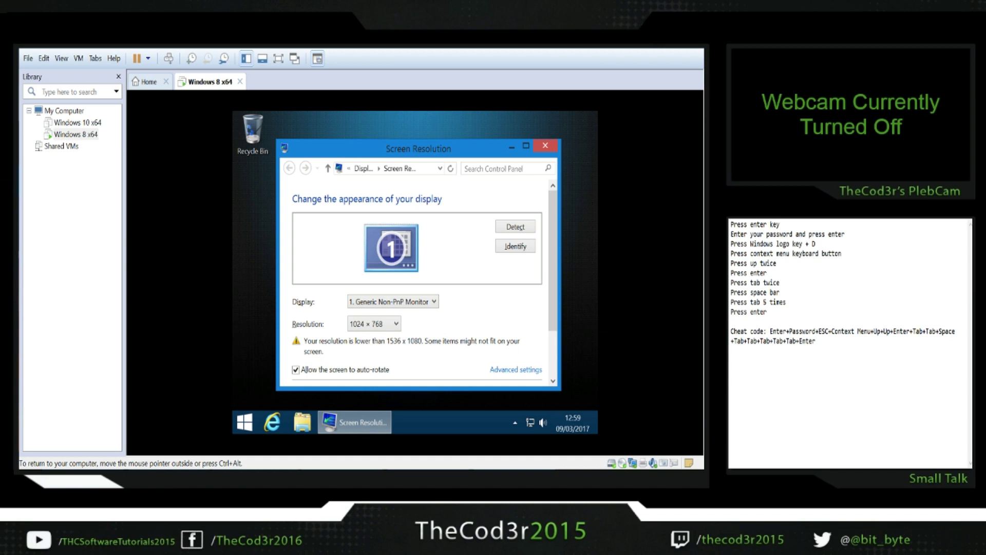
Raise the resolution to 1920 × 1080 in the Resolution list and apply it.
key("Tab")
key("Tab")
key("space")
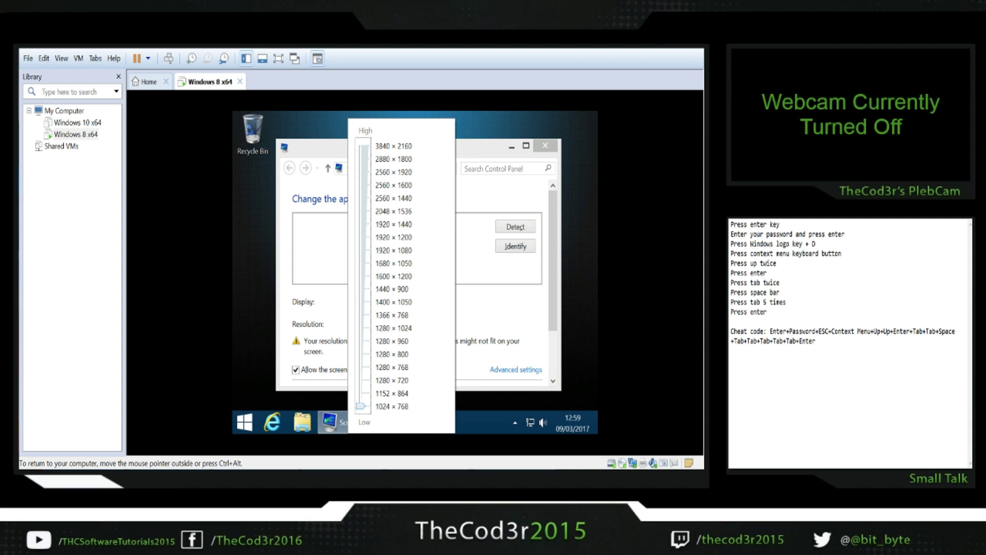
key("Up")
key("Up")
key("Up")
key("Up")
key("Up")
key("Up")
key("Up")
key("Up")
key("Up")
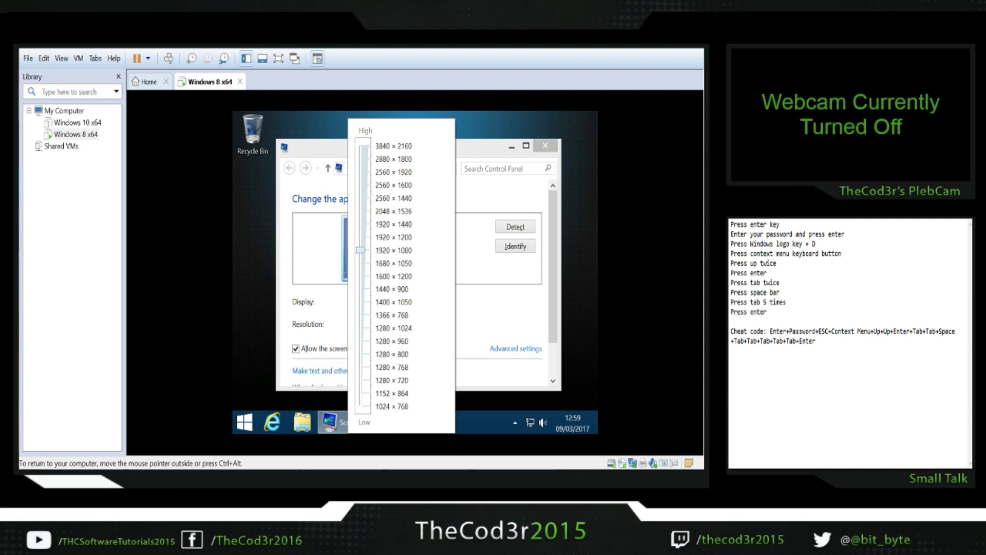
key("Return")
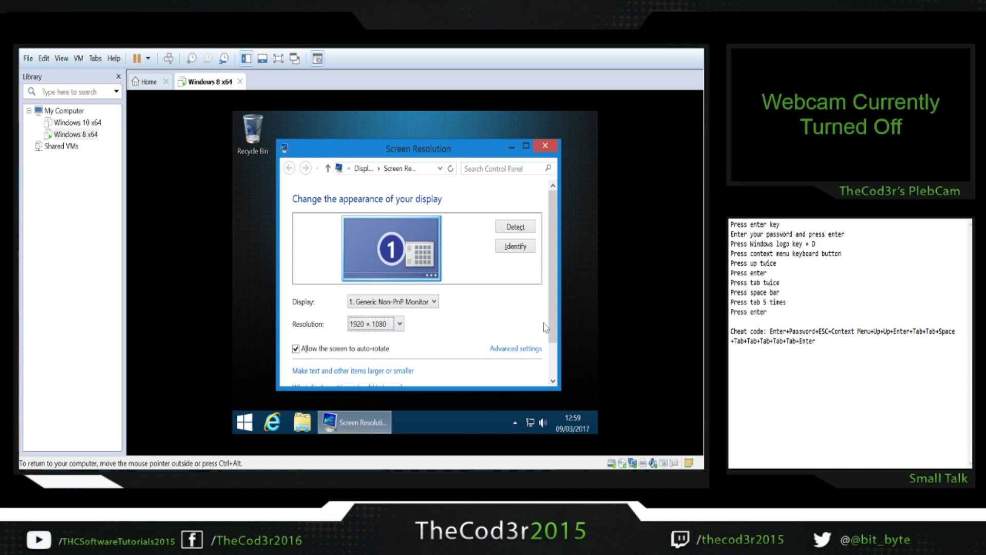
scroll(566, 369, "down", 2)
key("Return")
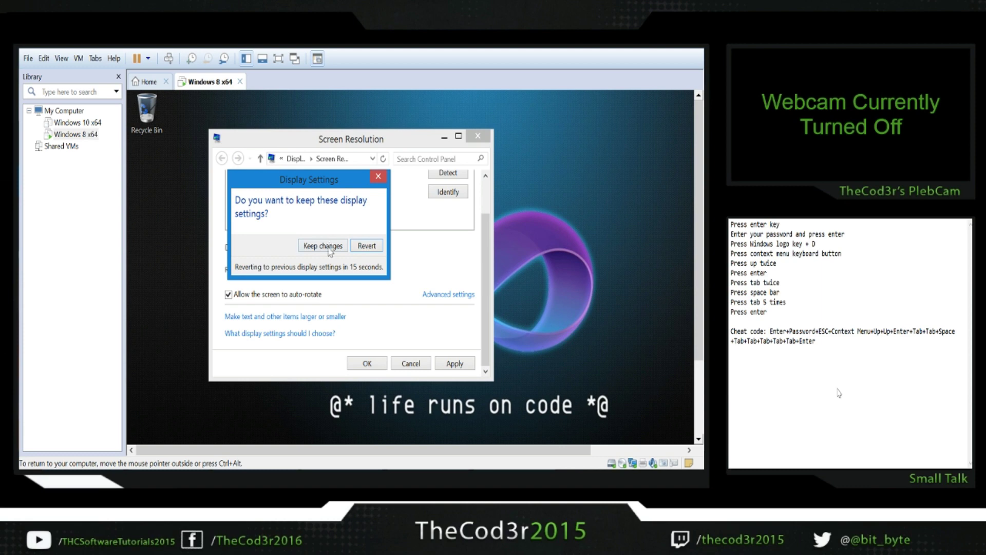
Keep the 1920 × 1080 display, then reopen Screen resolution with focus on Resolution.
left_click(329, 242)
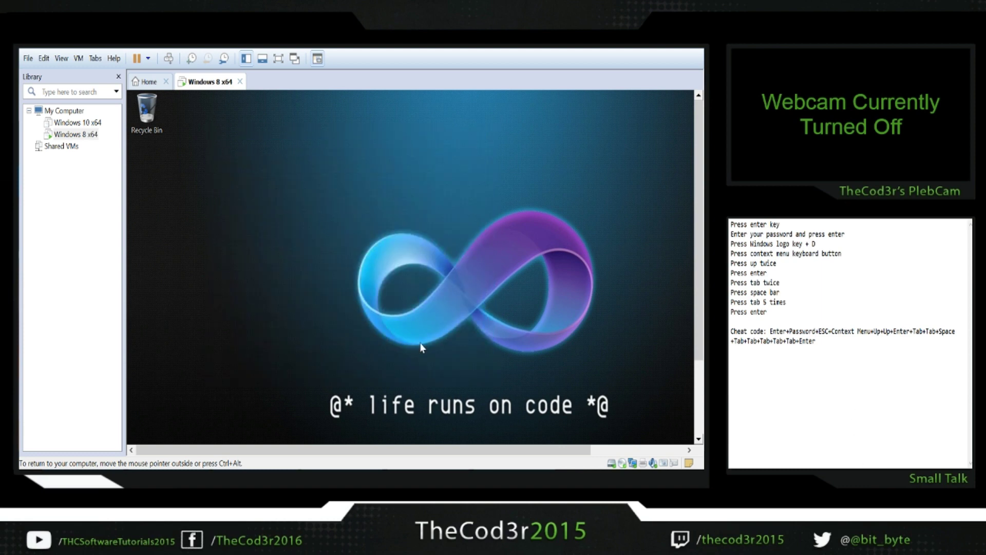
key("Menu")
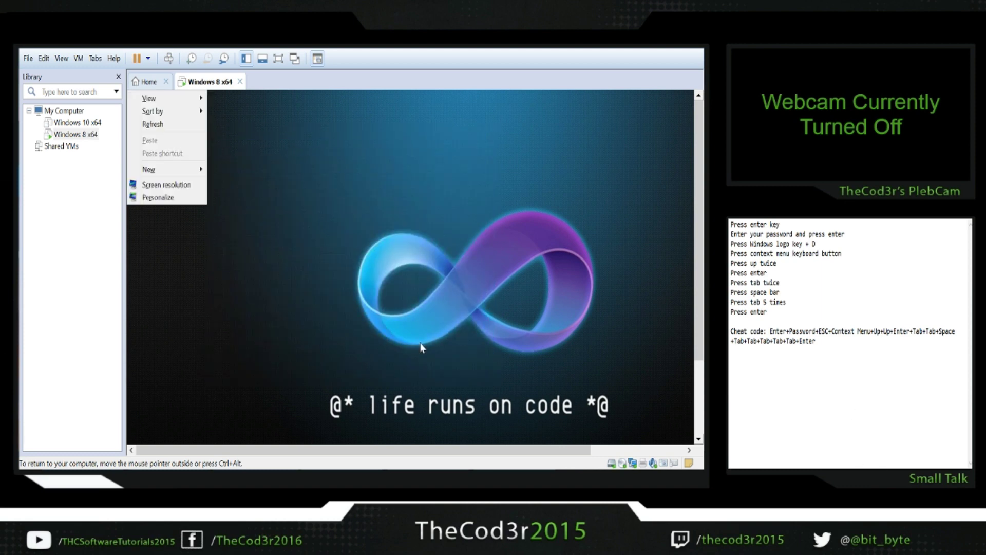
key("Up")
key("Up")
key("Return")
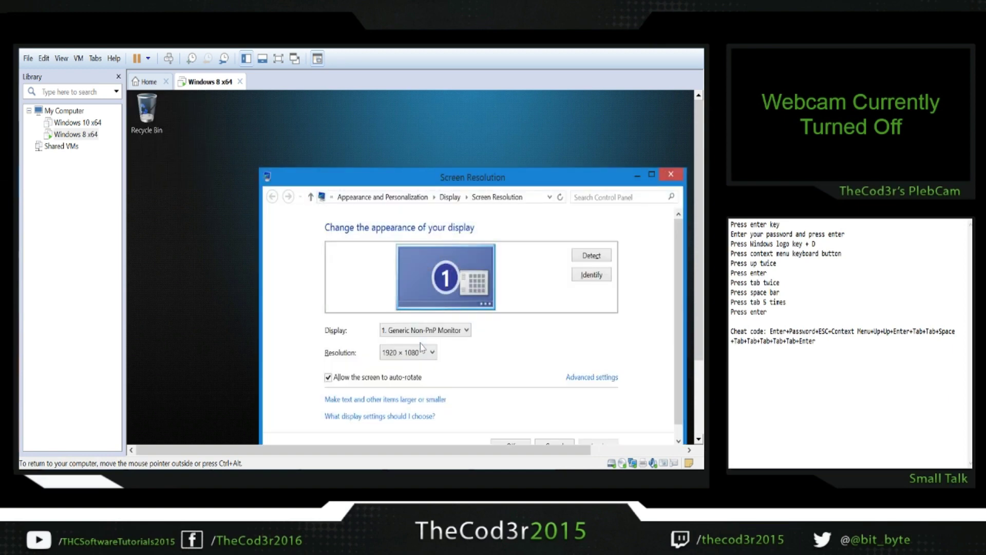
key("Tab")
key("Tab")
Lower the resolution slider to 1024 × 768 and close the list without applying.
key("space")
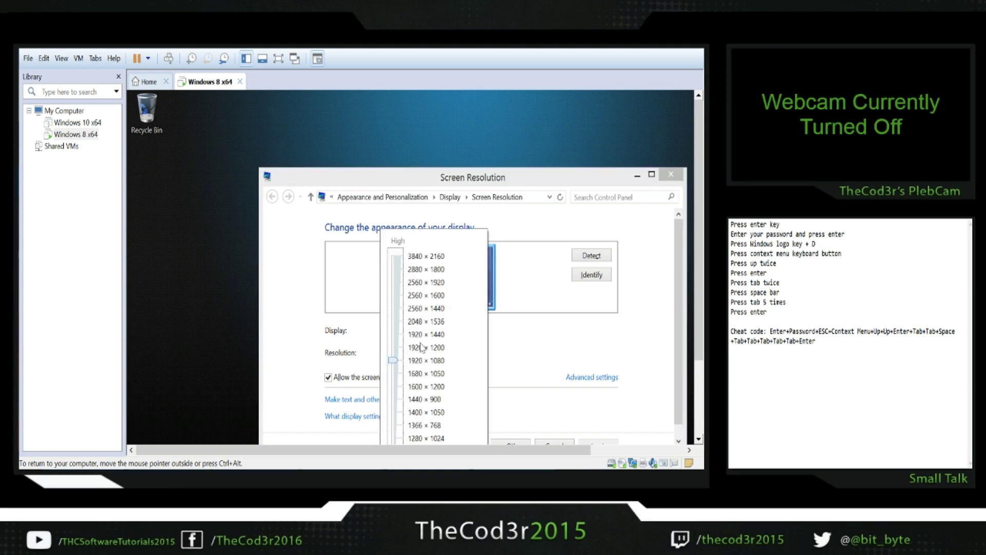
key("Down")
key("Down")
key("Down")
key("Down")
key("Down")
key("Down")
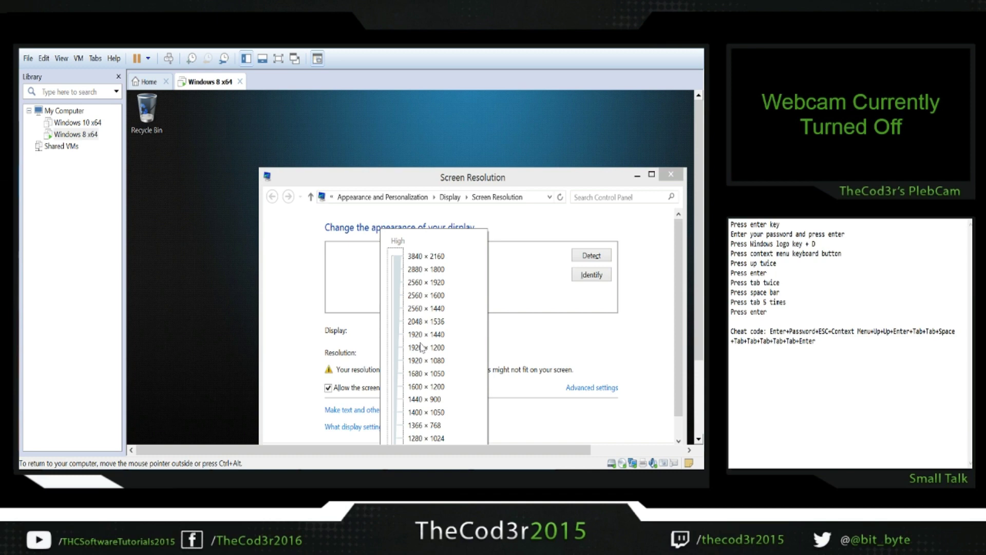
key("Escape")
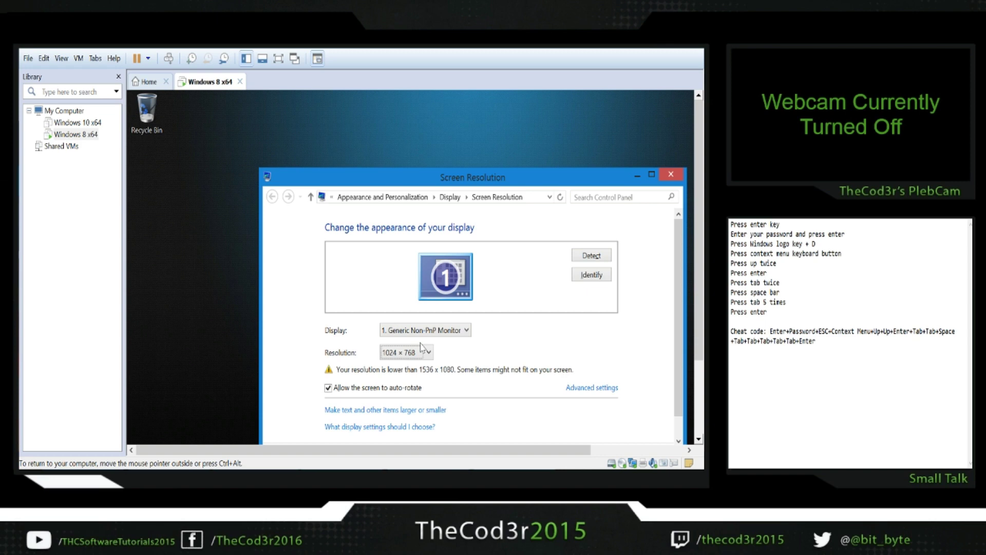
Apply 1024 × 768 and confirm Keep changes in the prompt.
key("Tab")
key("Tab")
key("Tab")
key("Tab")
key("Tab")
key("Return")
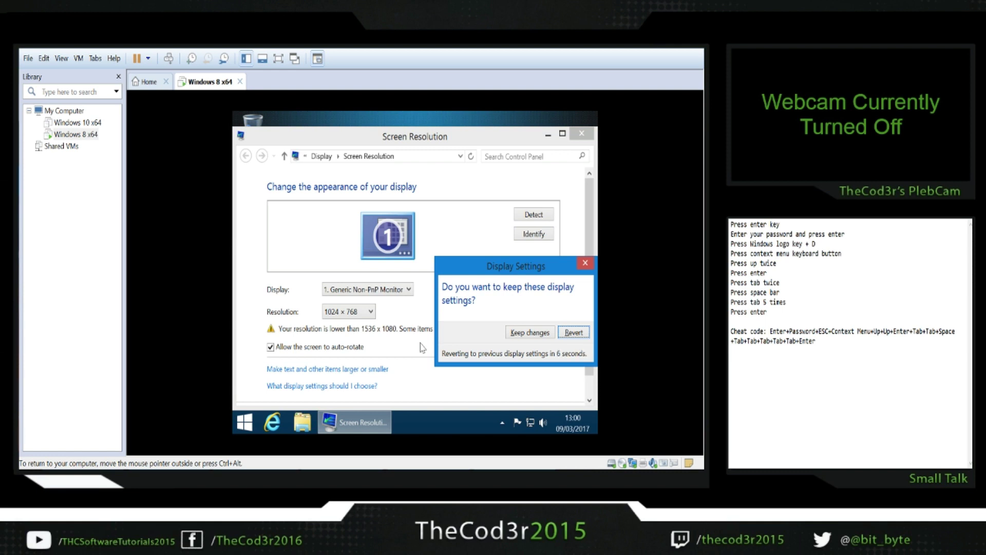
left_click(534, 333)
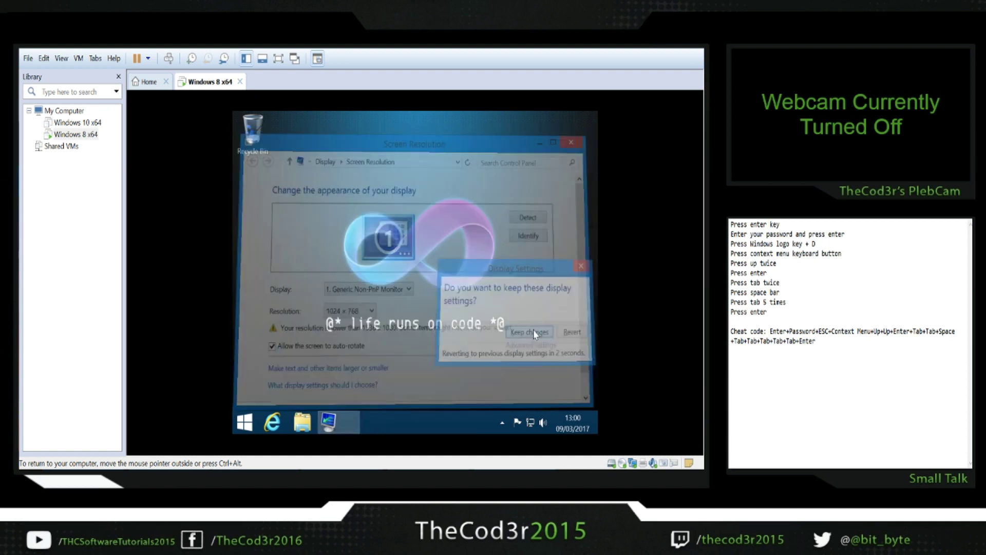